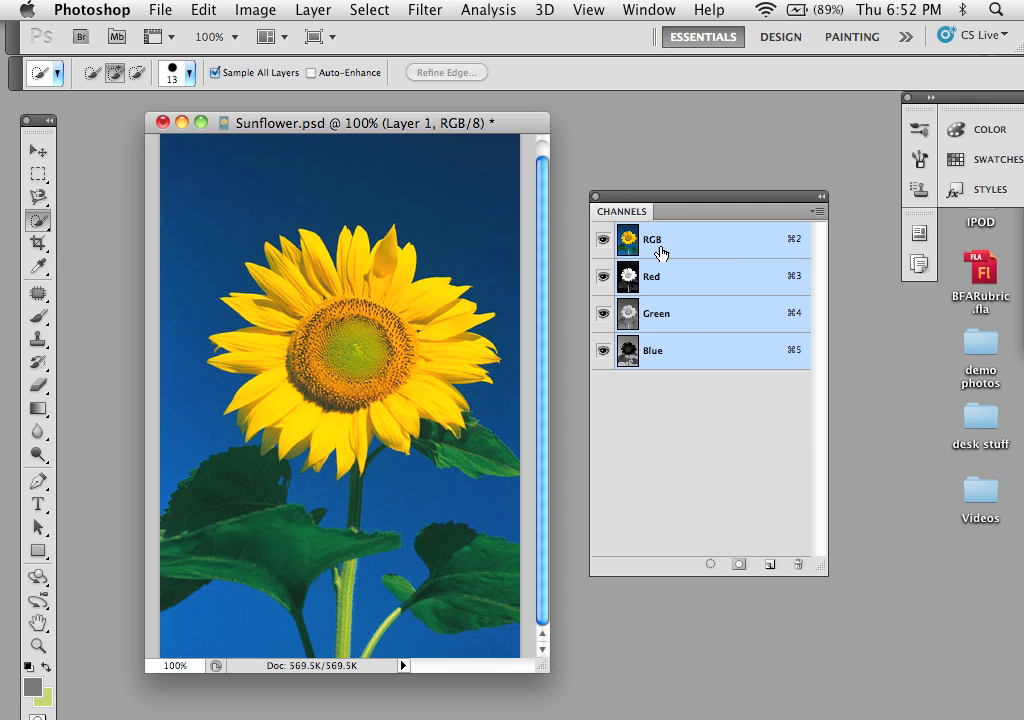
# View Red, Green and Blue channels in turn, settle on Blue and duplicate it as 'Blue copy'.
pyautogui.click(735, 276)
pyautogui.click(681, 316)
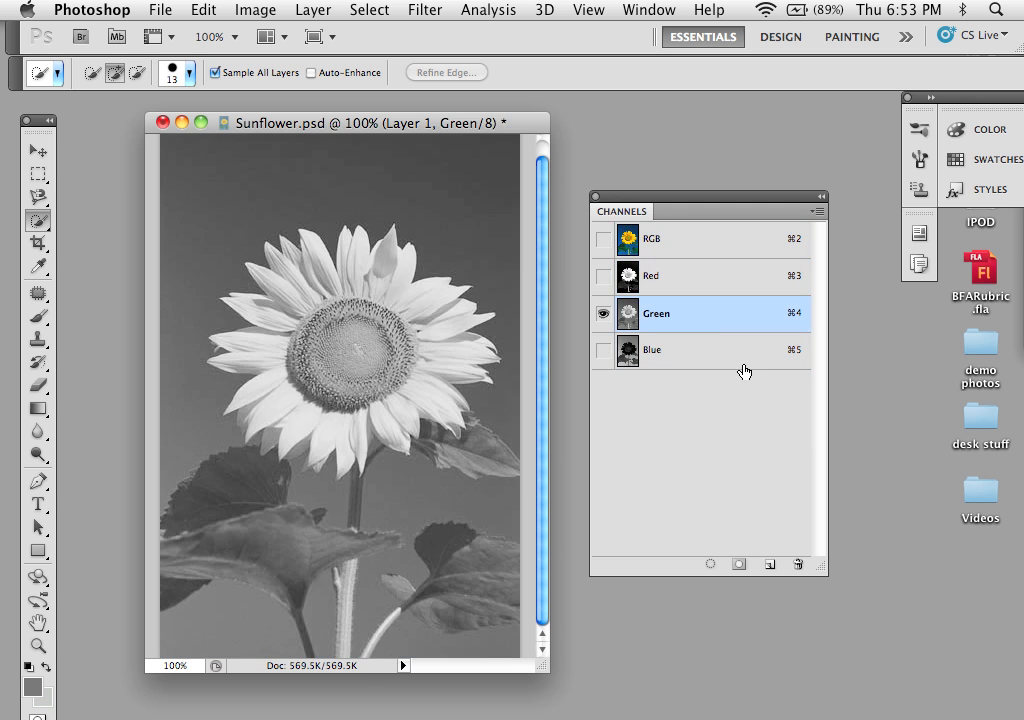
pyautogui.click(679, 354)
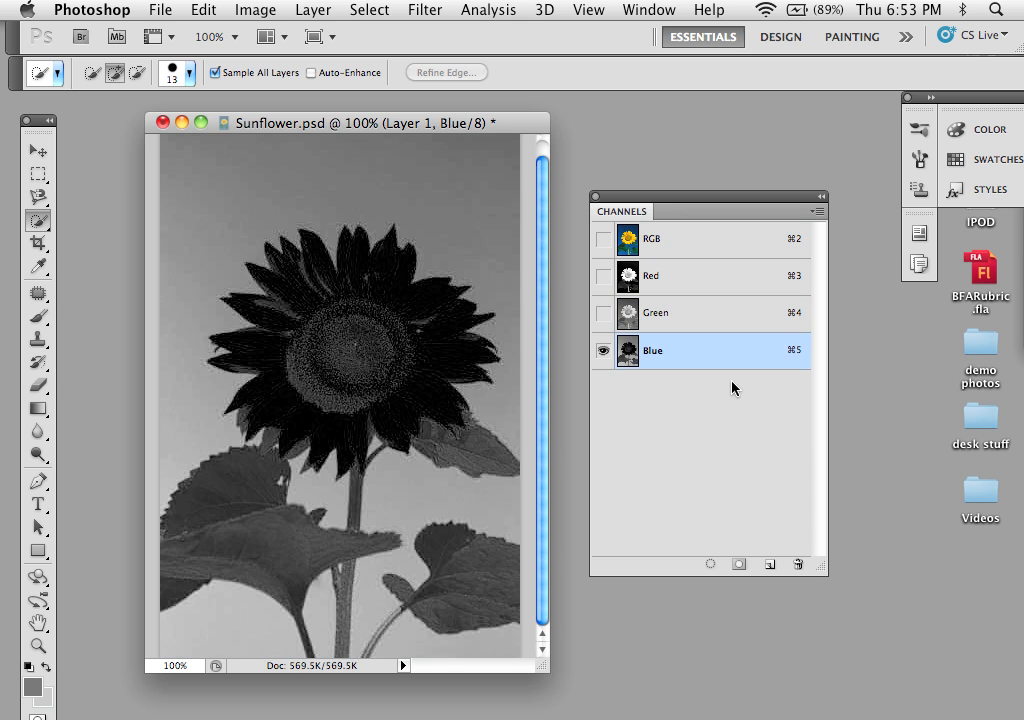
pyautogui.click(690, 286)
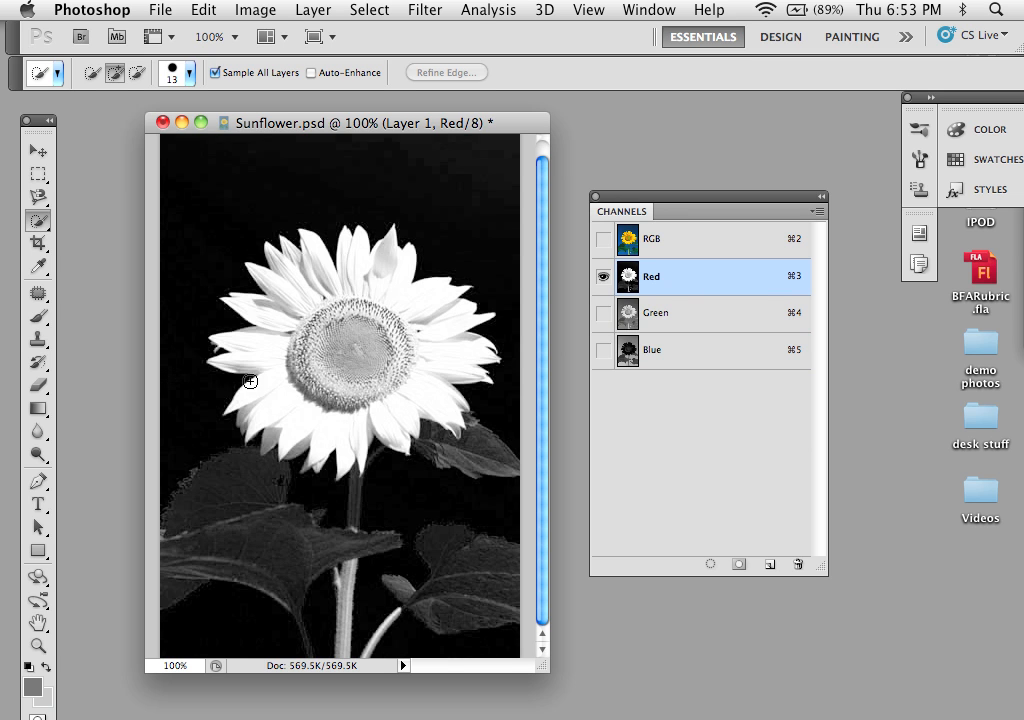
pyautogui.click(686, 355)
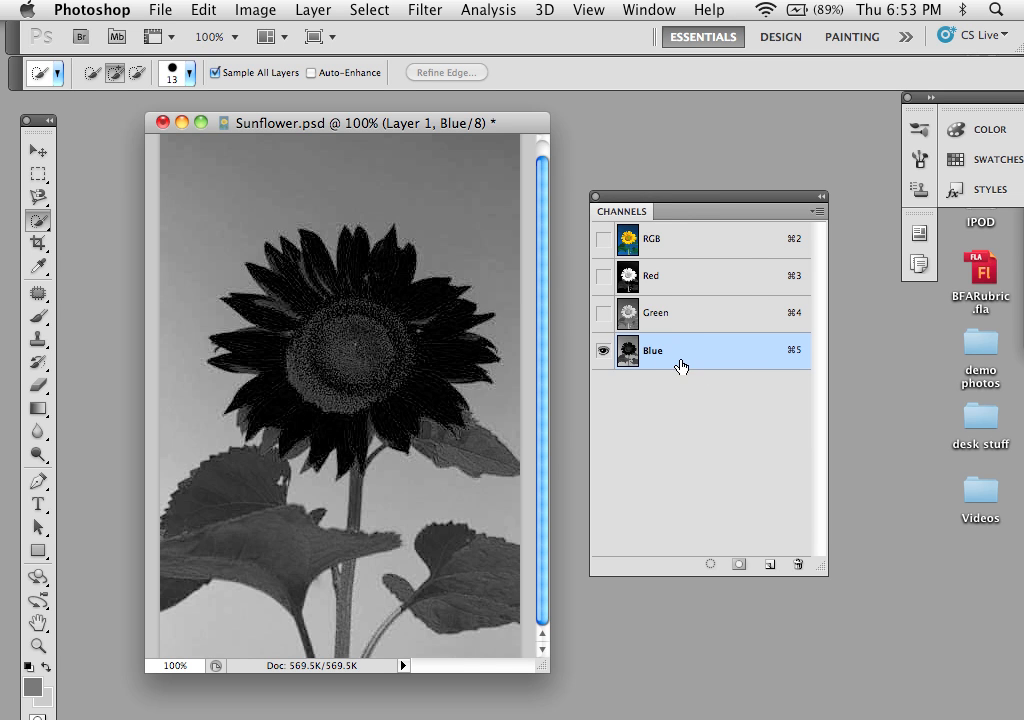
pyautogui.moveTo(681, 355); pyautogui.dragTo(770, 566)
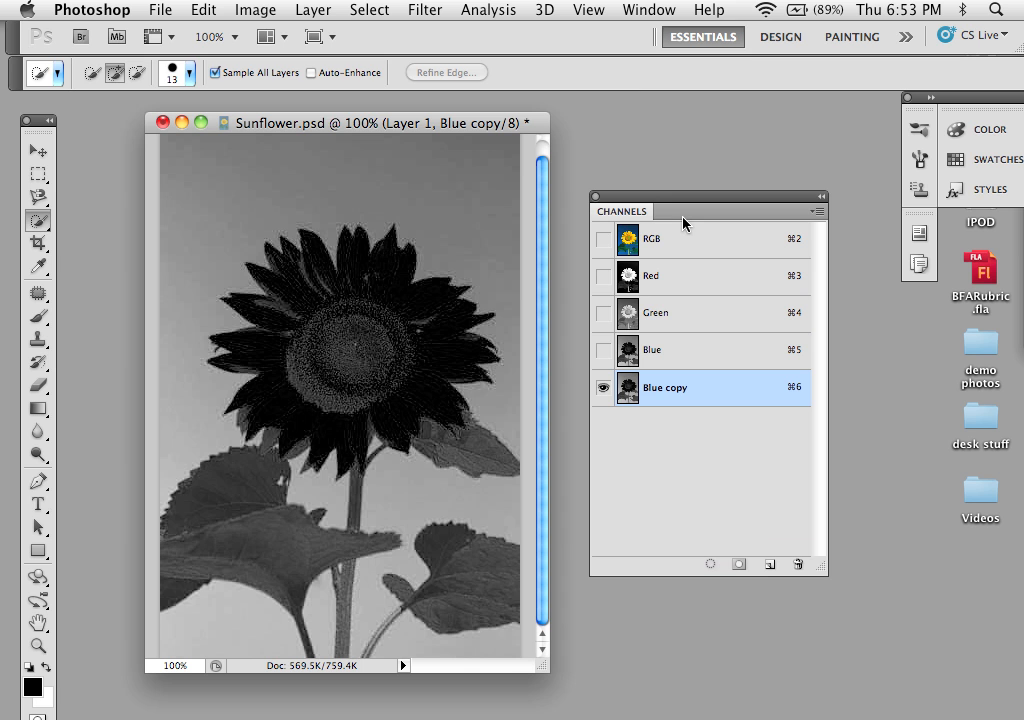
# Bring up Curves (Cmd+M) for Blue copy and move the dialog and Channels panel off the photo.
pyautogui.press('i')
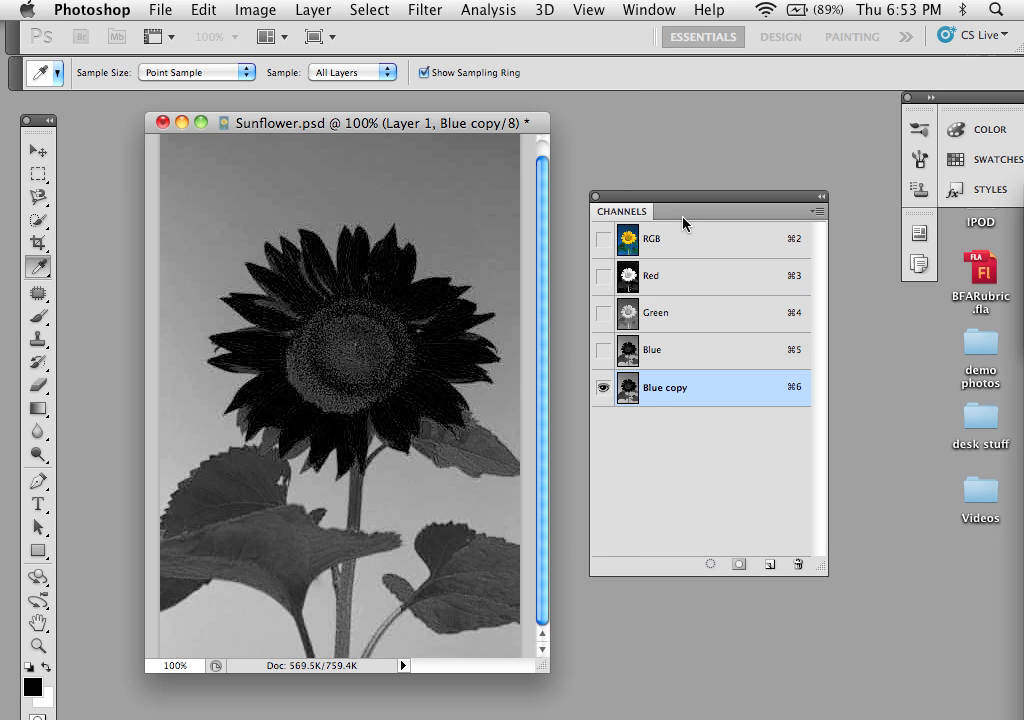
pyautogui.press('super+m')
pyautogui.moveTo(576, 427); pyautogui.dragTo(759, 441)
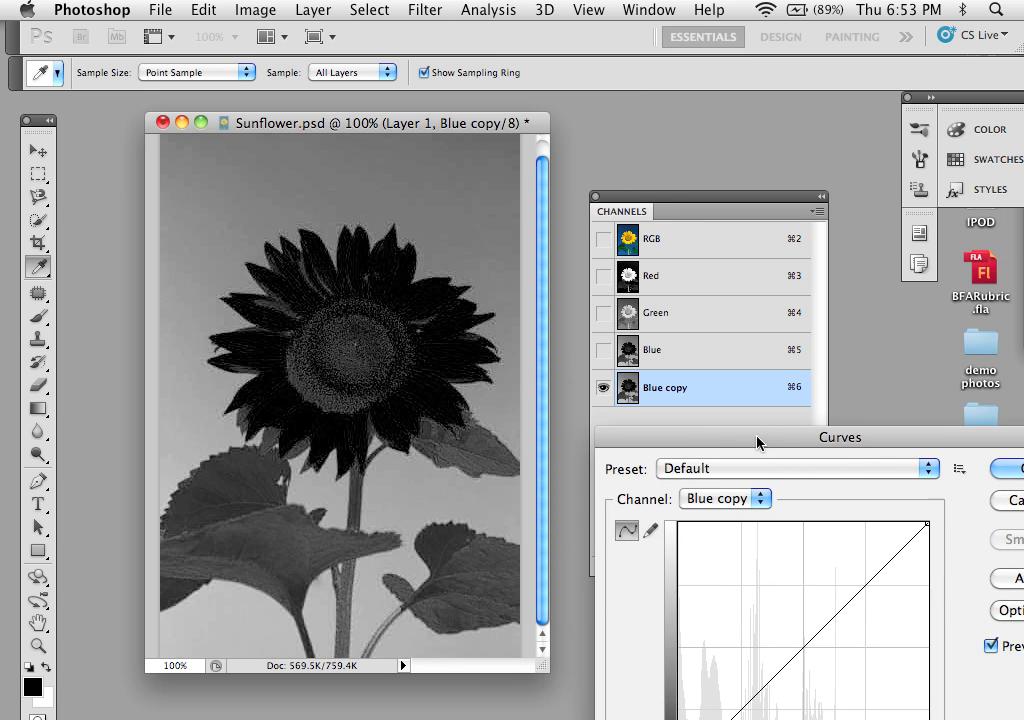
pyautogui.moveTo(648, 195); pyautogui.dragTo(573, 129)
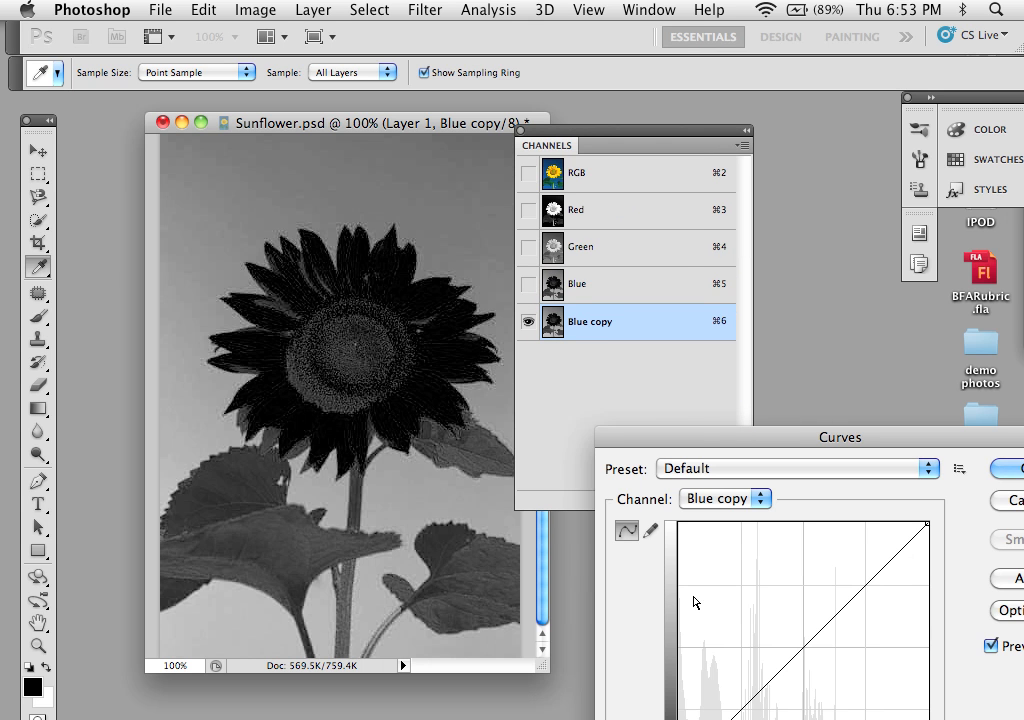
# Bend the curve into a steep S so the flower and leaves go solid black, and apply it.
pyautogui.moveTo(745, 693); pyautogui.dragTo(771, 716)
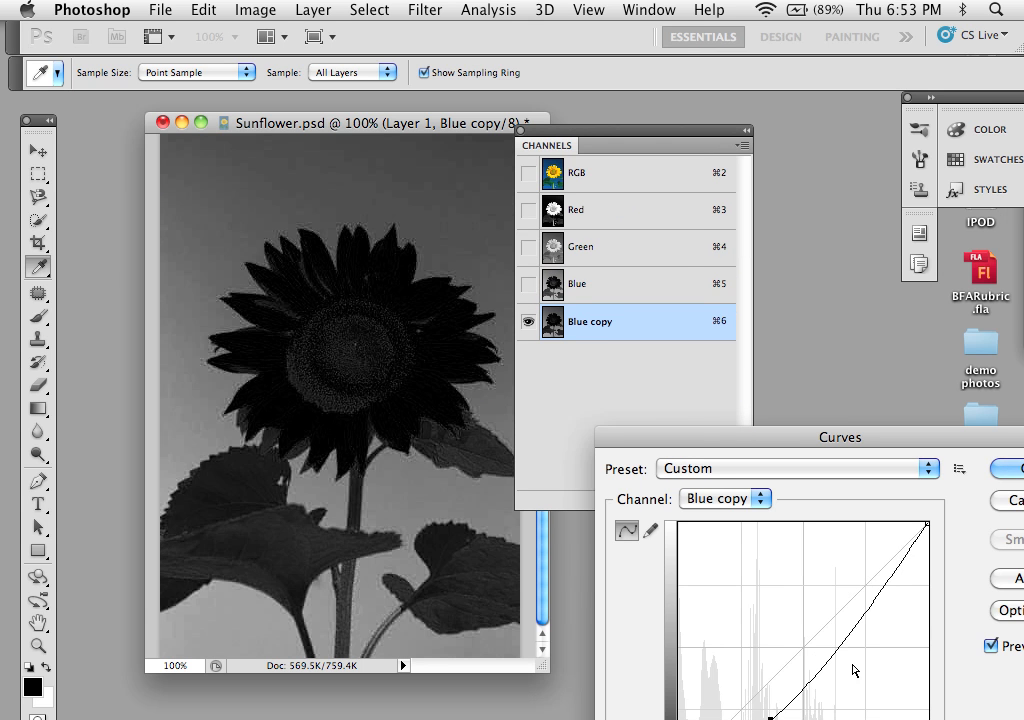
pyautogui.moveTo(845, 645); pyautogui.dragTo(815, 609)
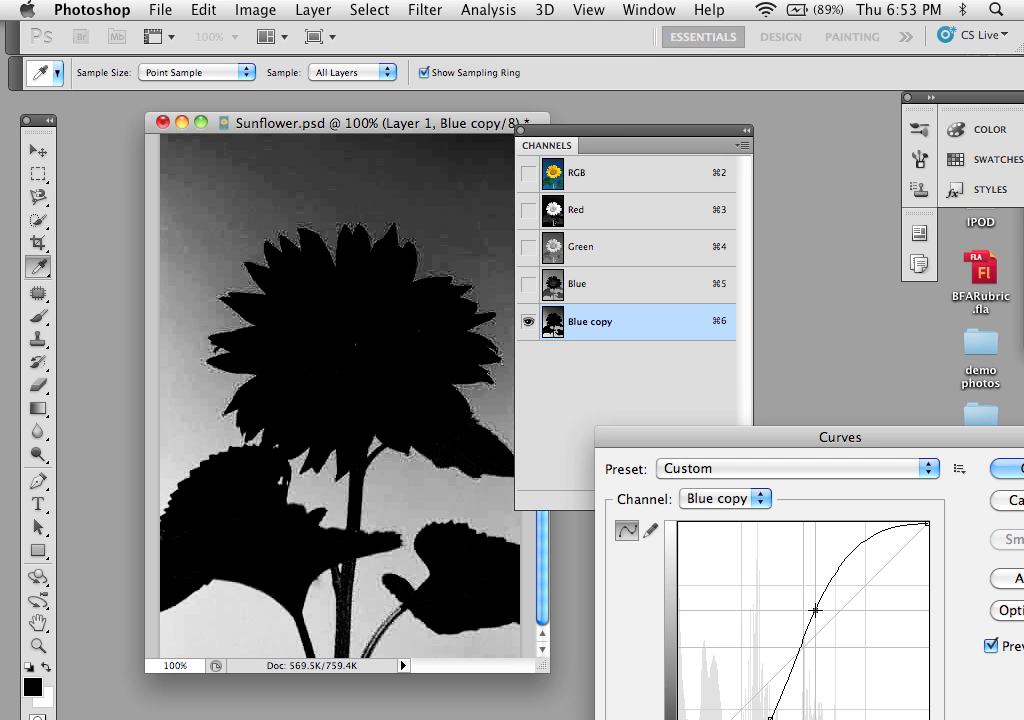
pyautogui.click(1016, 477)
pyautogui.press('w')
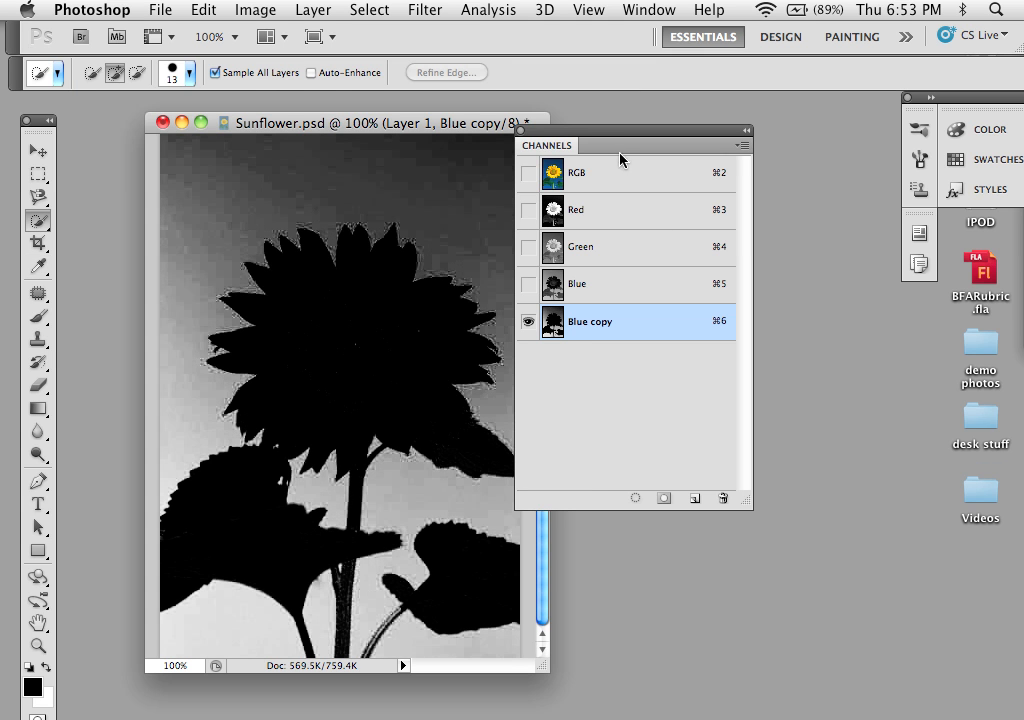
# Switch to the Quick Selection Tool from the selection tool fly-out.
pyautogui.moveTo(578, 142); pyautogui.dragTo(682, 139)
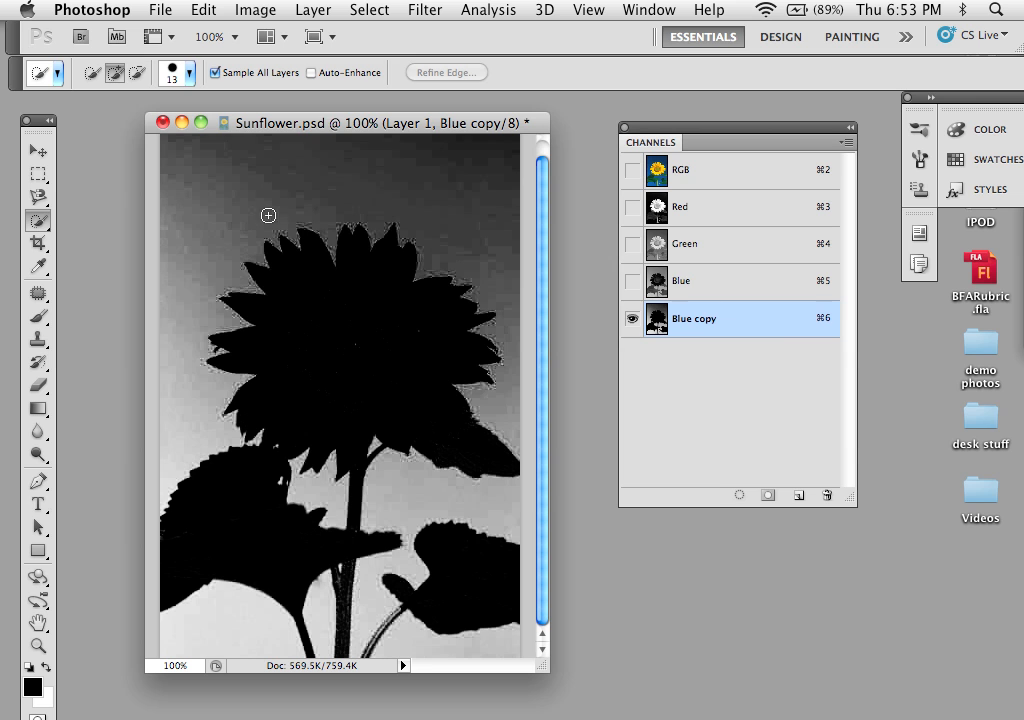
pyautogui.click(37, 225)
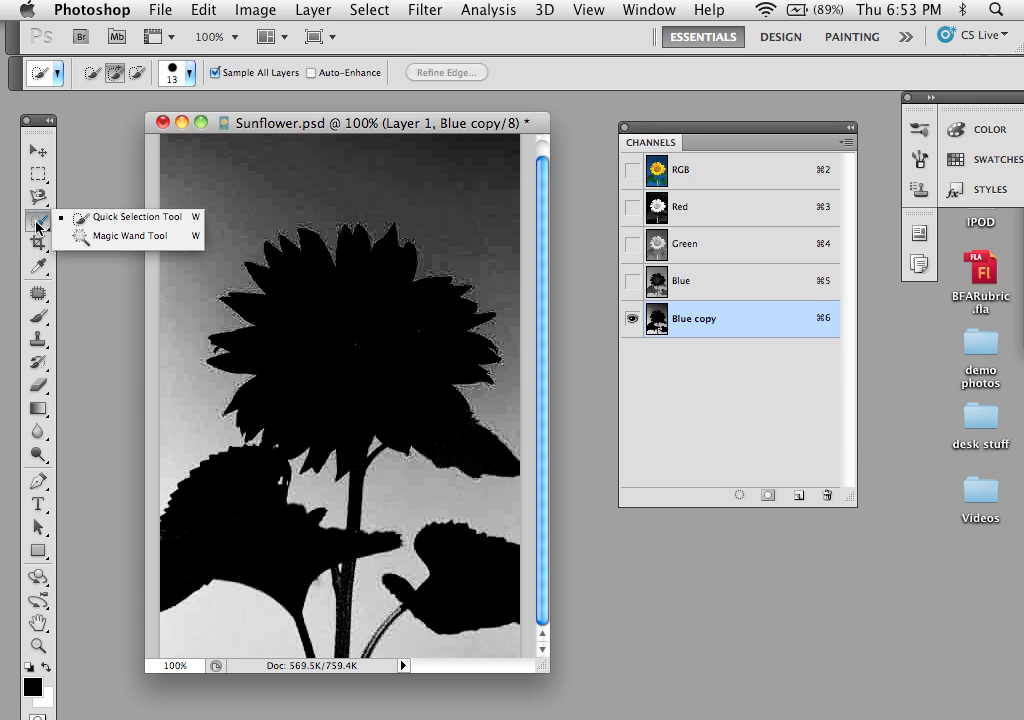
pyautogui.click(80, 218)
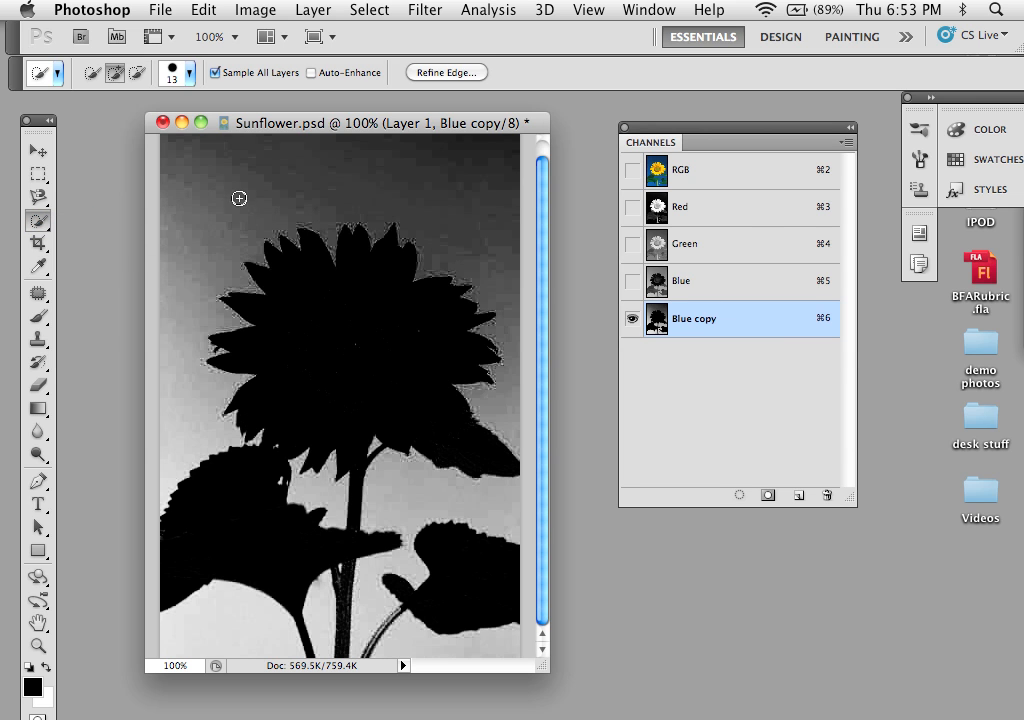
# Paint-select the light sky left, above and right of the flower plus the gaps between leaves and stem.
pyautogui.moveTo(239, 198); pyautogui.dragTo(178, 318)
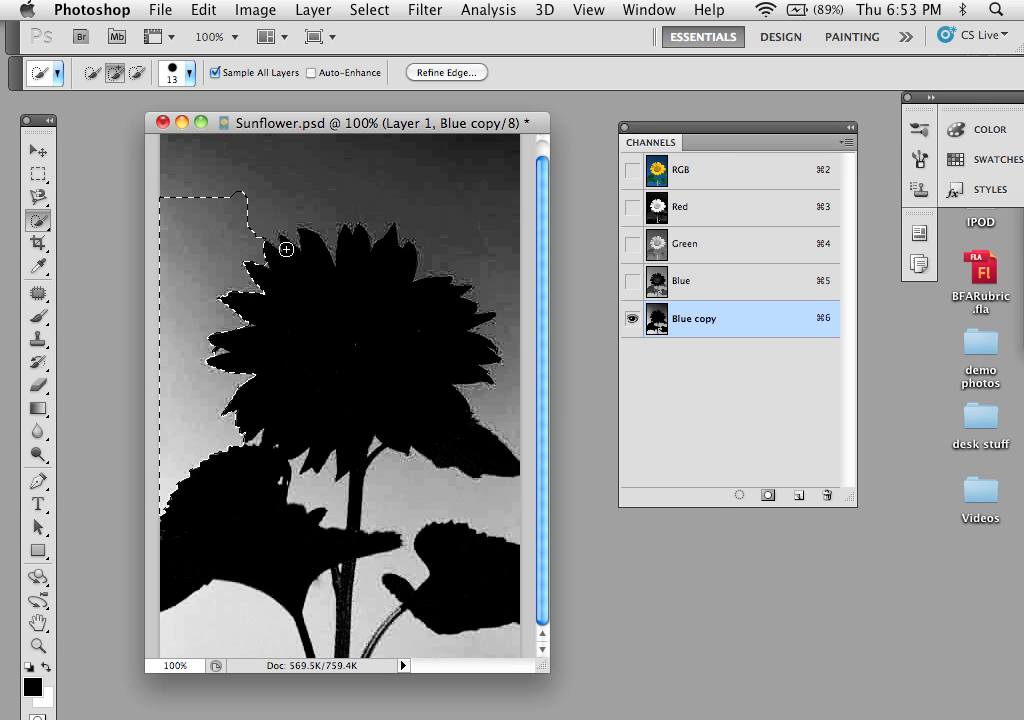
pyautogui.moveTo(313, 190)
pyautogui.mouseDown()
pyautogui.moveTo(345, 175)
pyautogui.moveTo(441, 194)
pyautogui.moveTo(505, 395)
pyautogui.mouseUp()
pyautogui.click(505, 395)
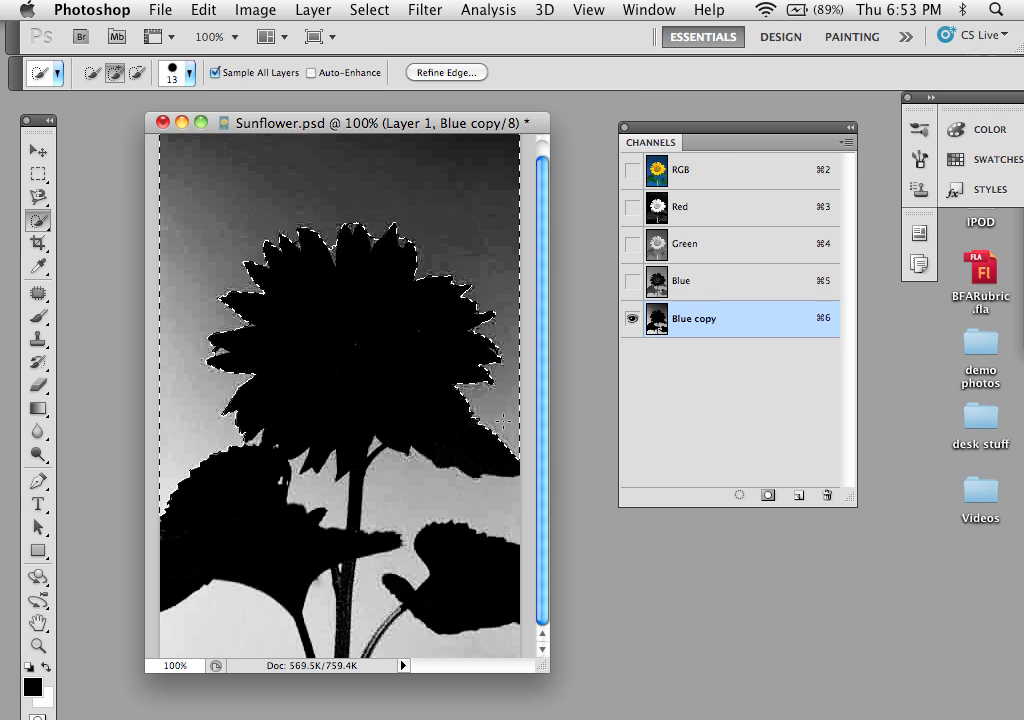
pyautogui.moveTo(392, 505); pyautogui.dragTo(366, 551)
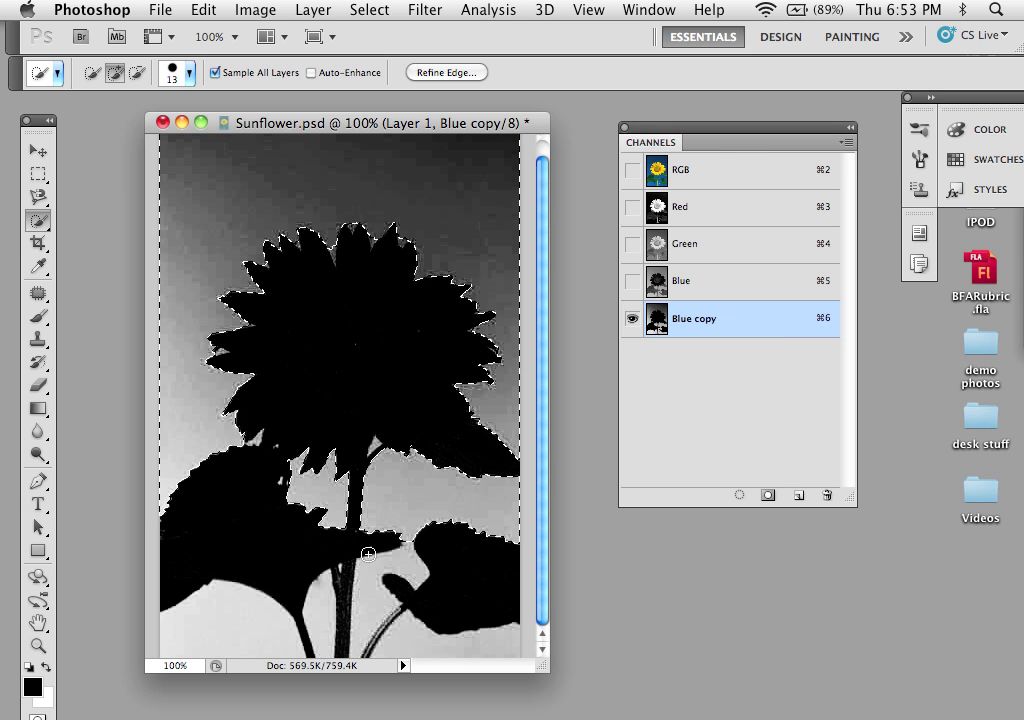
pyautogui.click(241, 613)
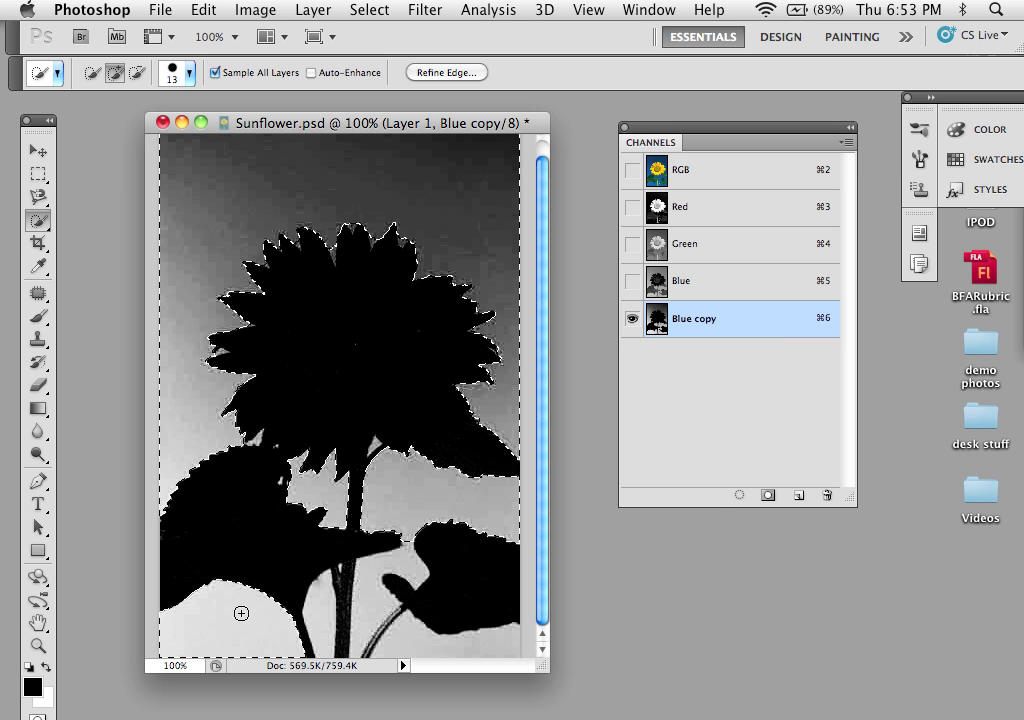
pyautogui.click(383, 612)
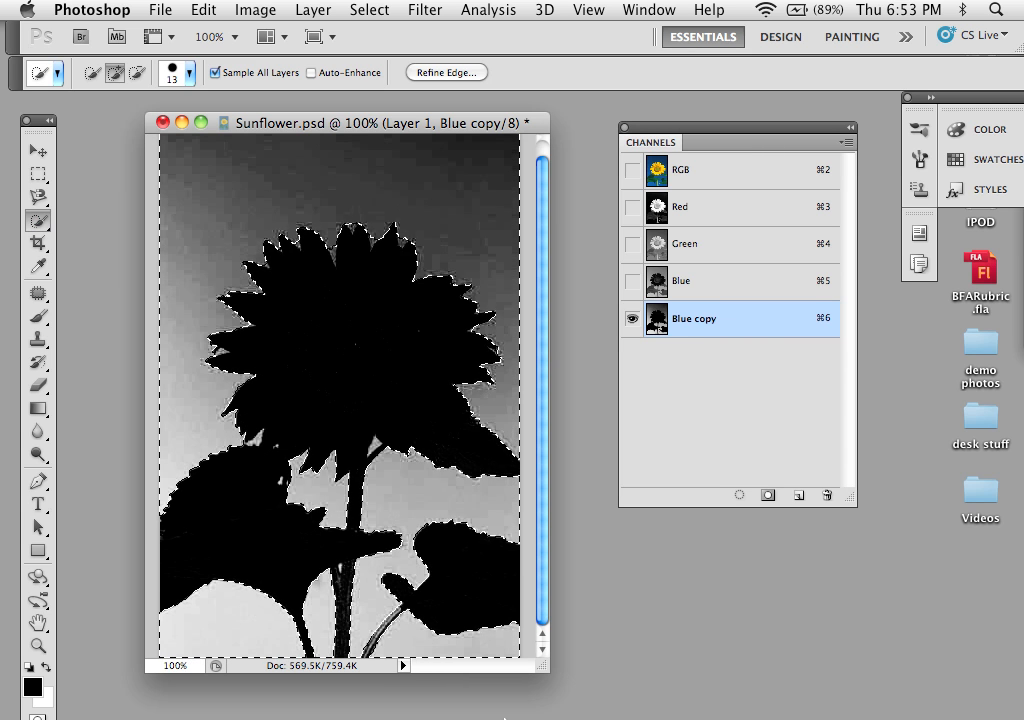
# Invert the selection via Select > Inverse so the black flower, leaves and stem are selected.
pyautogui.press('Tab')
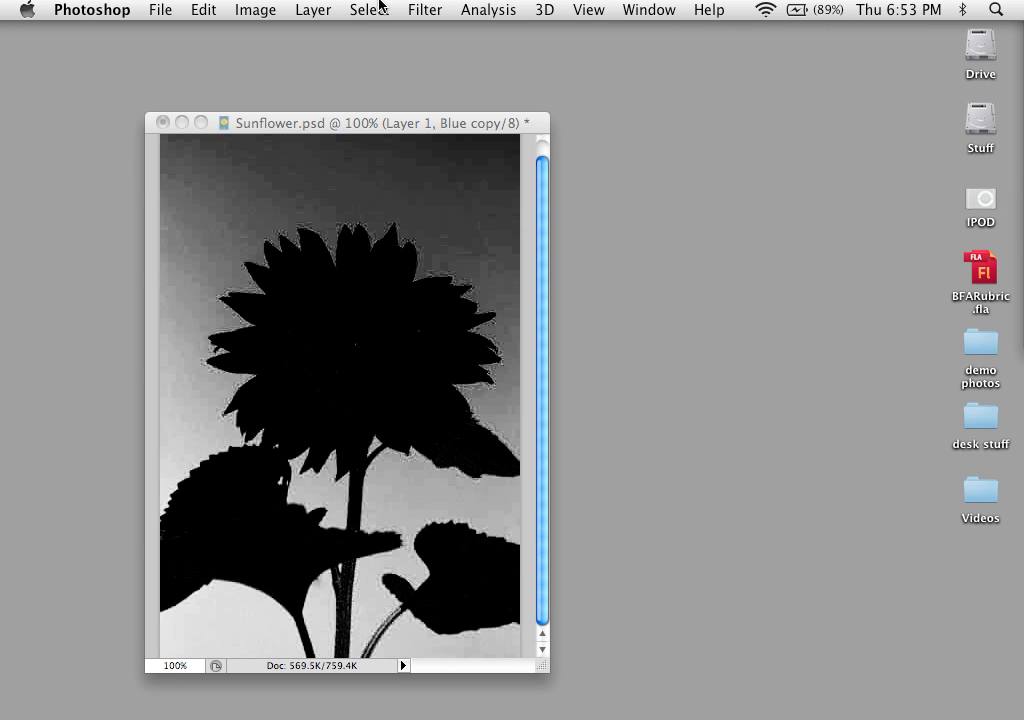
pyautogui.click(369, 10)
pyautogui.click(300, 135)
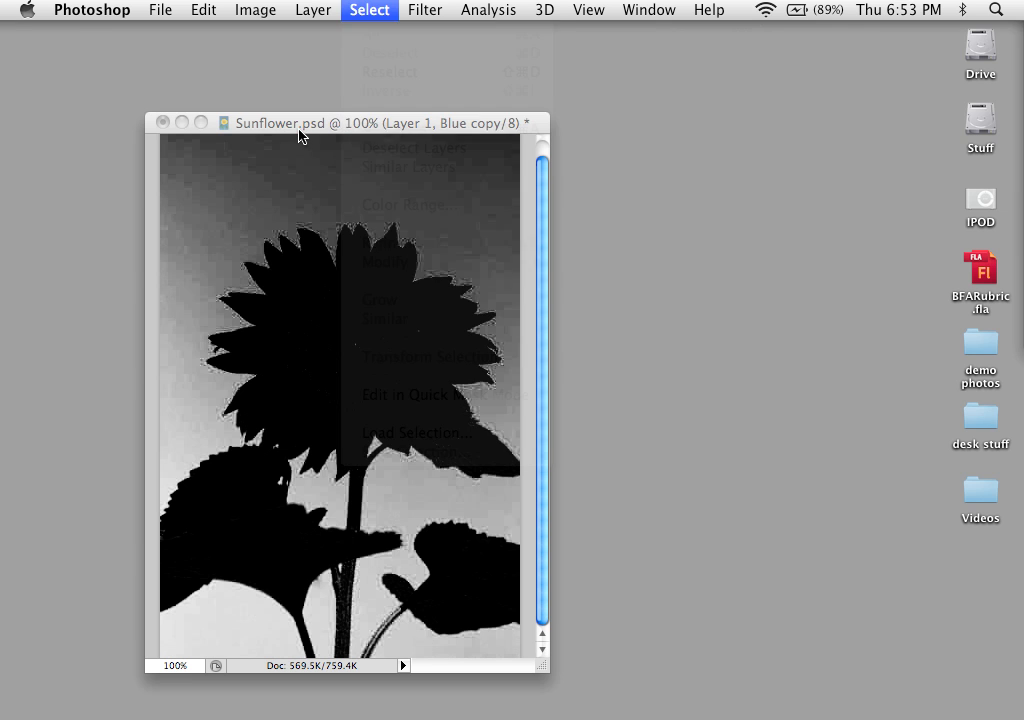
pyautogui.press('Tab')
pyautogui.press('Tab')
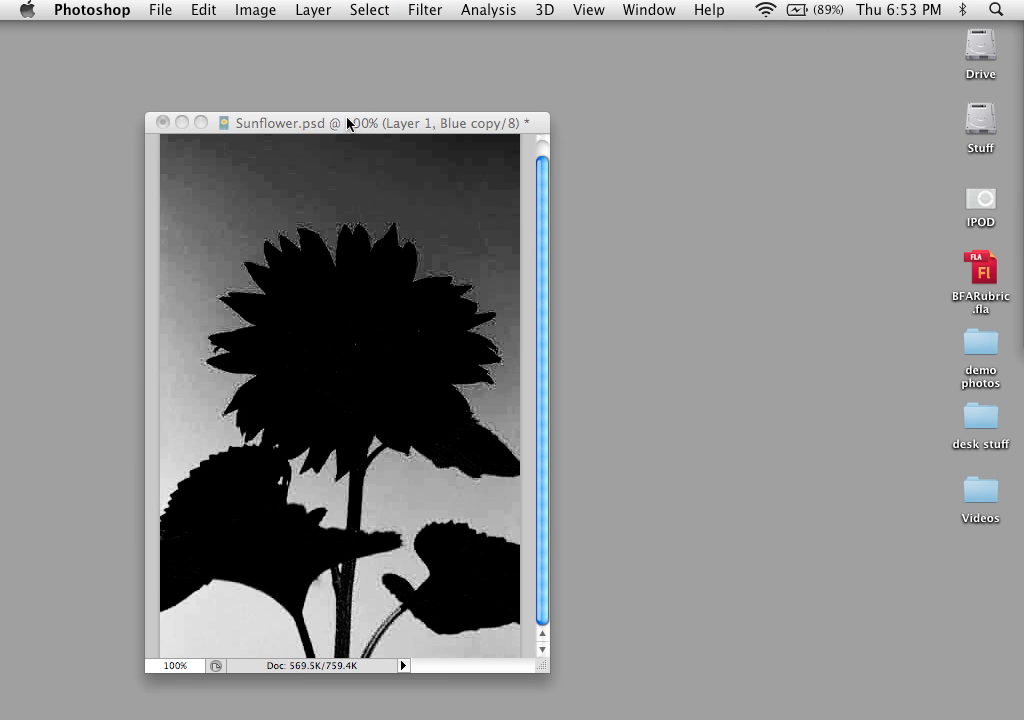
pyautogui.press('Tab')
pyautogui.click(369, 10)
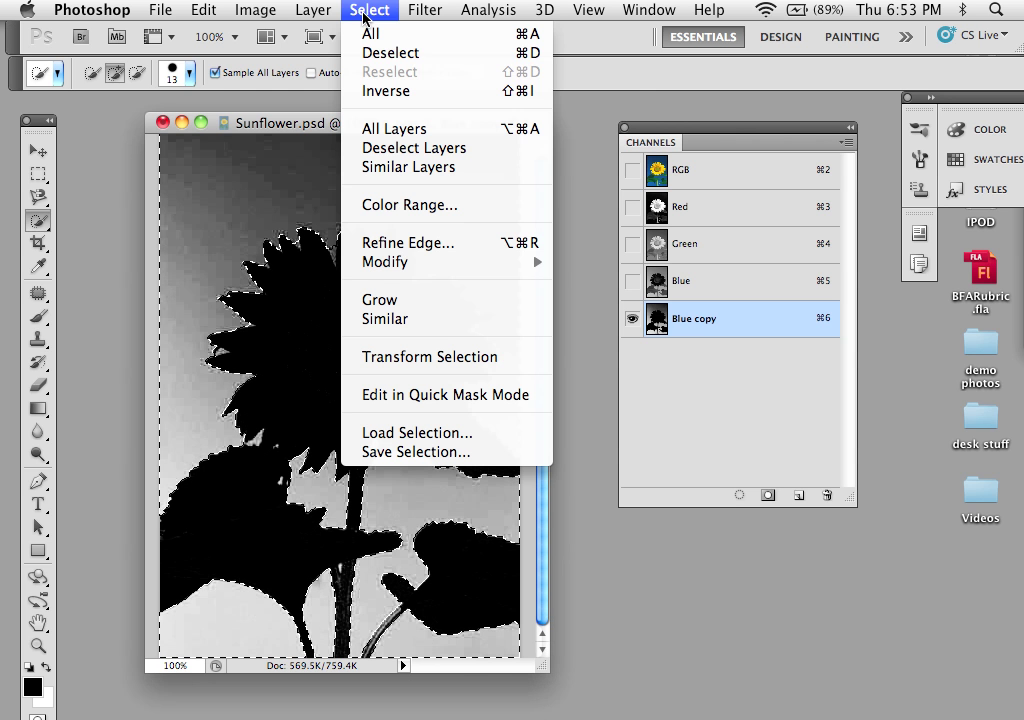
pyautogui.click(397, 95)
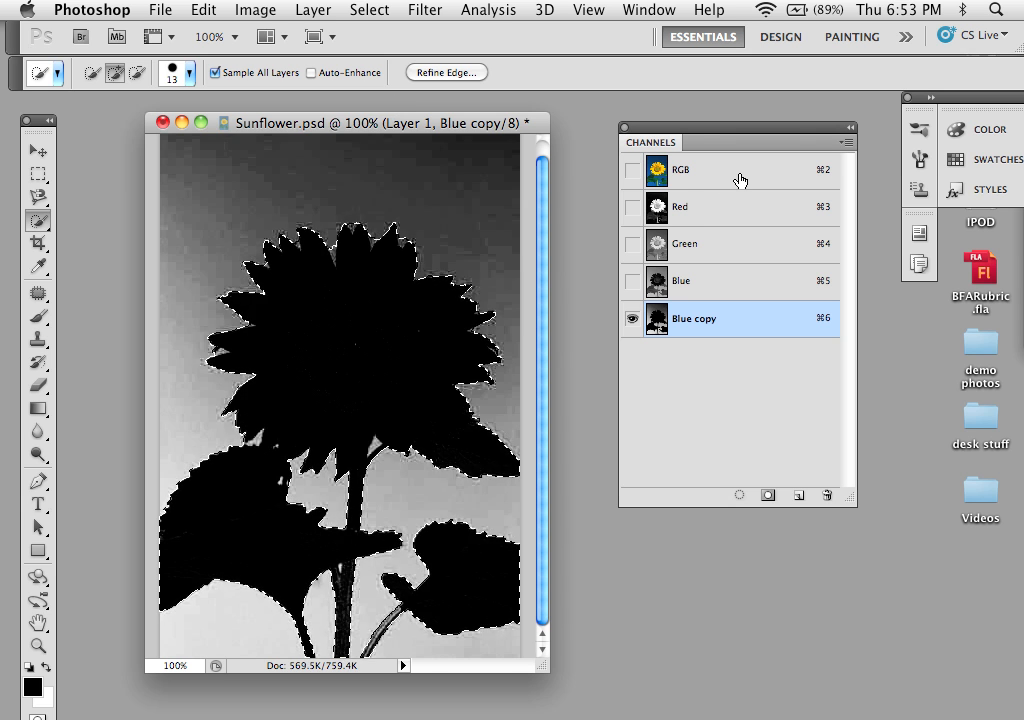
# Return to the RGB composite, delete the selected flower to test, then undo to restore it.
pyautogui.click(739, 179)
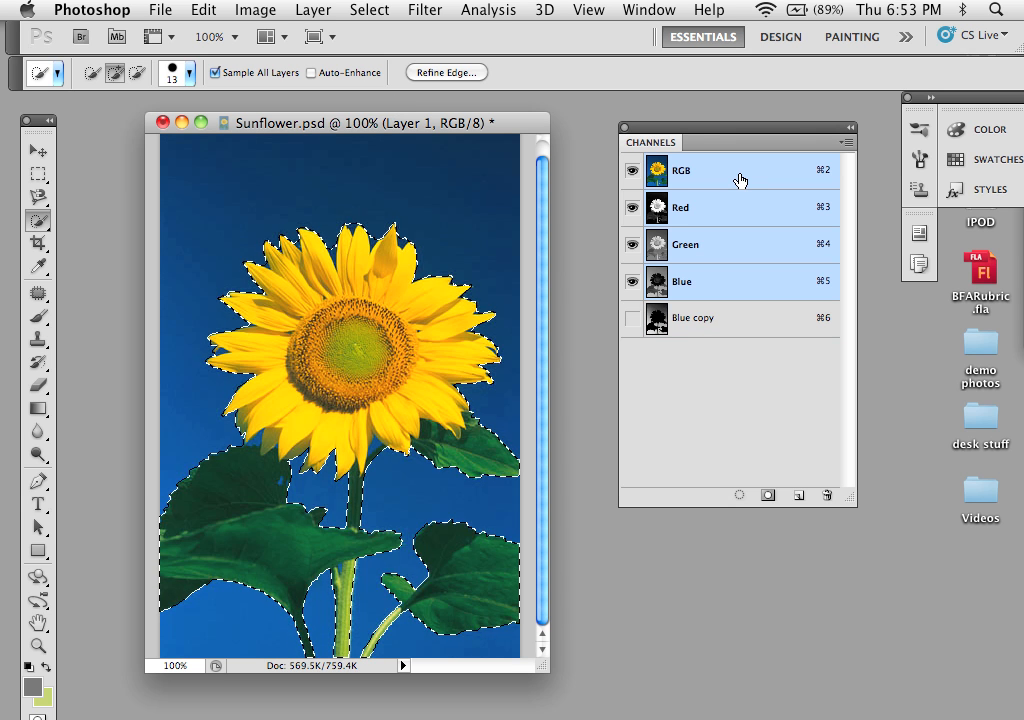
pyautogui.hotkey('ctrl', 'x')
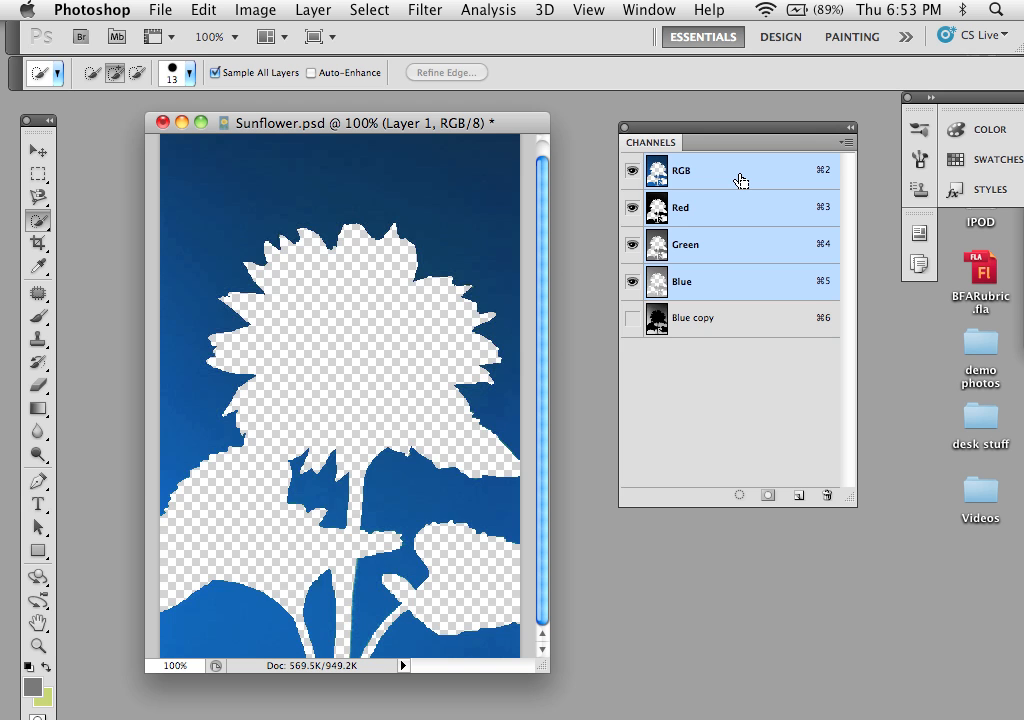
pyautogui.hotkey('ctrl', 'z')
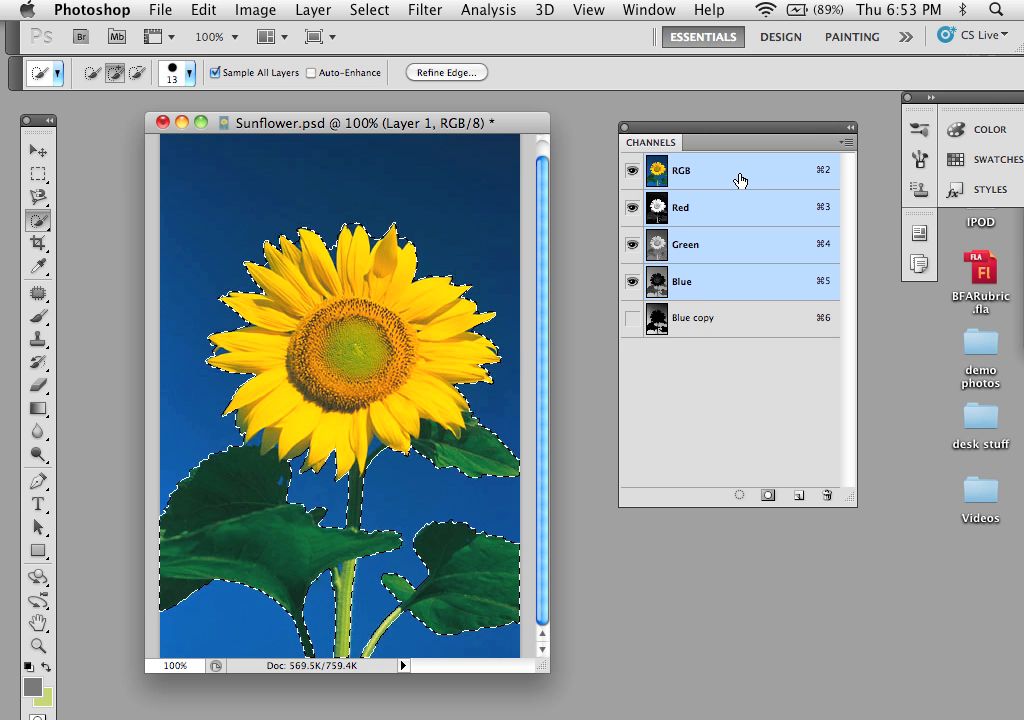